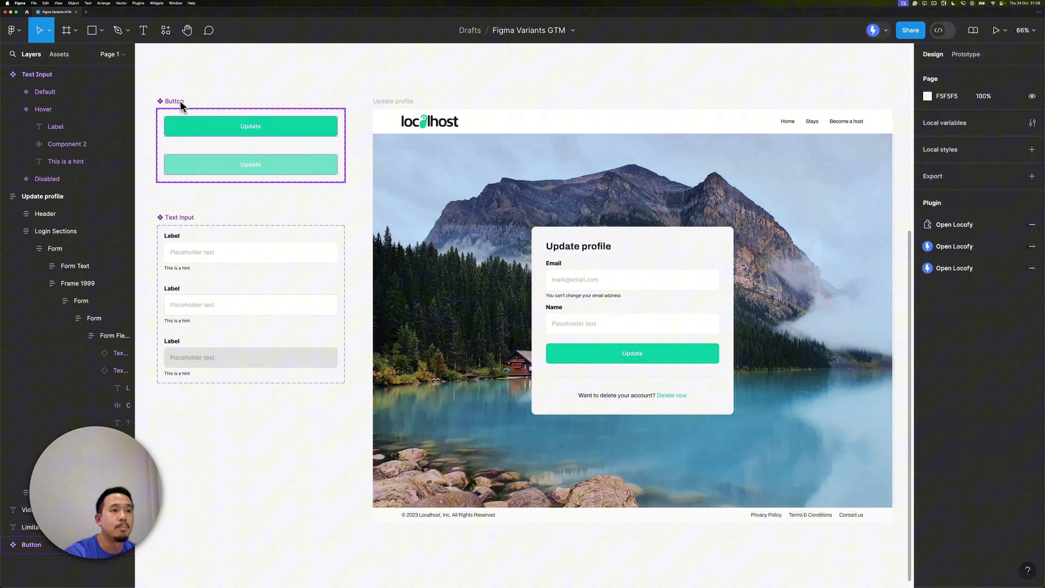
Select the Text Input component set and zoom in on it
{"action": "left_click", "coordinate": [175, 109]}
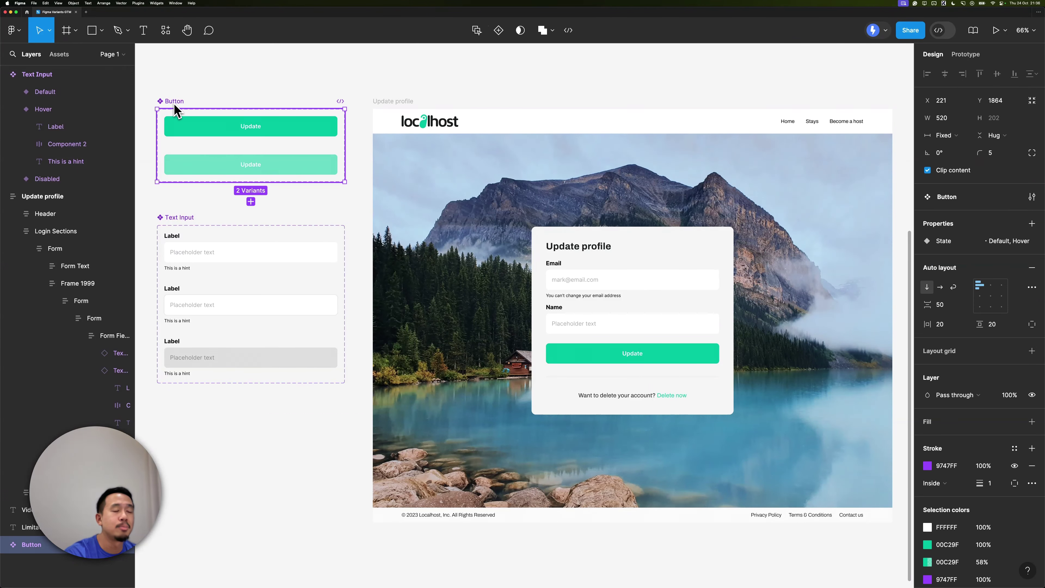
{"action": "left_click", "coordinate": [183, 225]}
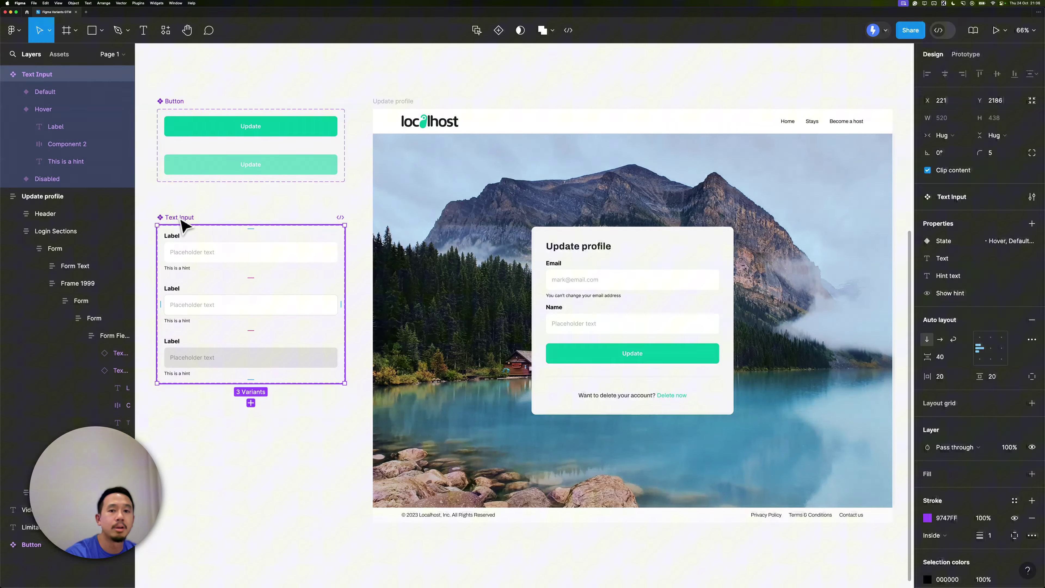
{"action": "left_click_drag", "start_coordinate": [206, 212], "coordinate": [700, 110]}
{"action": "scroll", "coordinate": [618, 214], "scroll_direction": "up", "scroll_amount": 3}
{"action": "scroll", "coordinate": [683, 222], "scroll_direction": "up", "scroll_amount": 5}
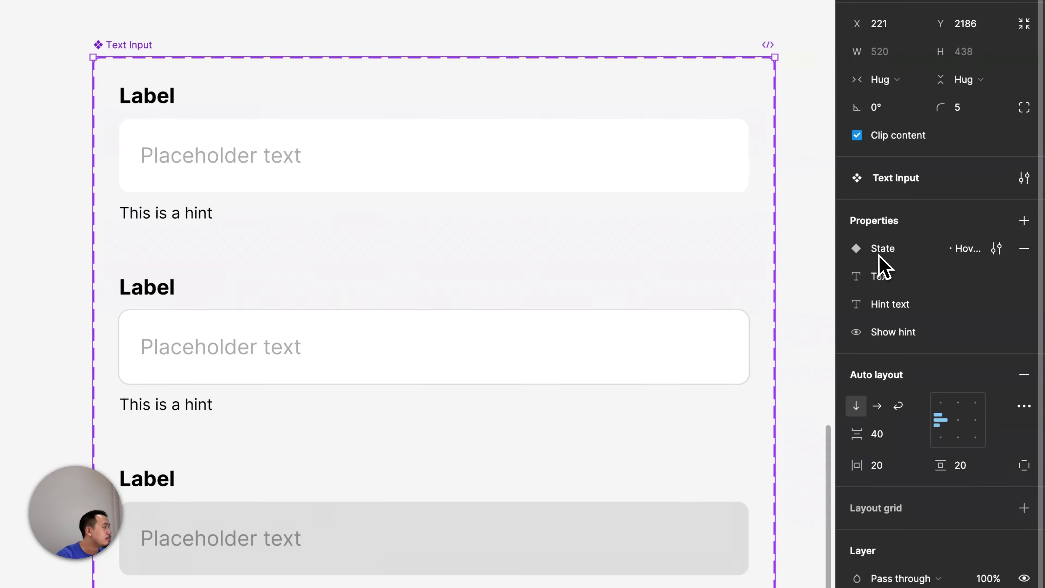
Inspect the State values (Hover, Default, Disabled), then the Text, Hint text and Show hint properties
{"action": "left_click", "coordinate": [997, 249]}
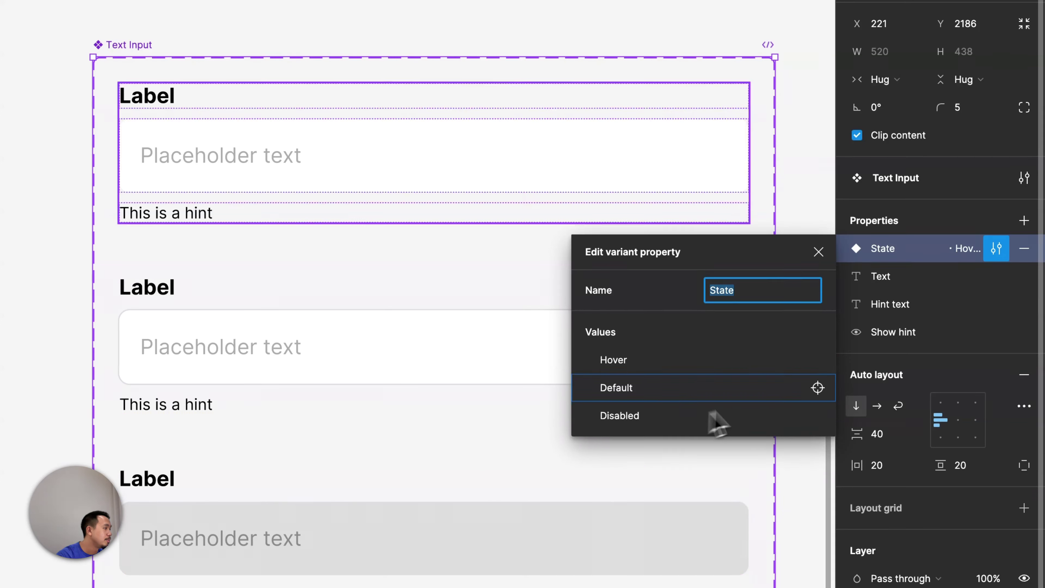
{"action": "left_click", "coordinate": [919, 288]}
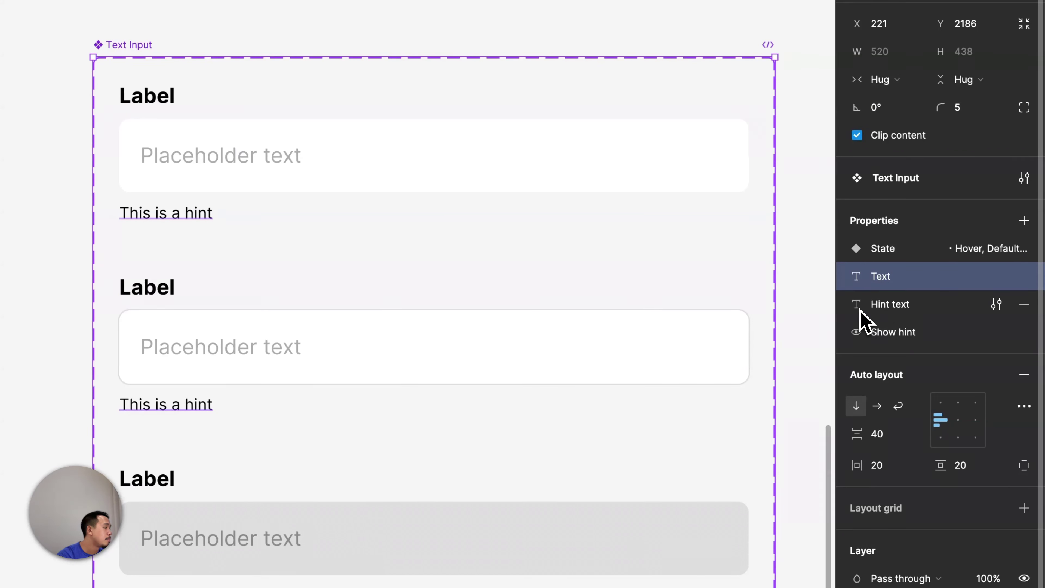
{"action": "left_click", "coordinate": [887, 308]}
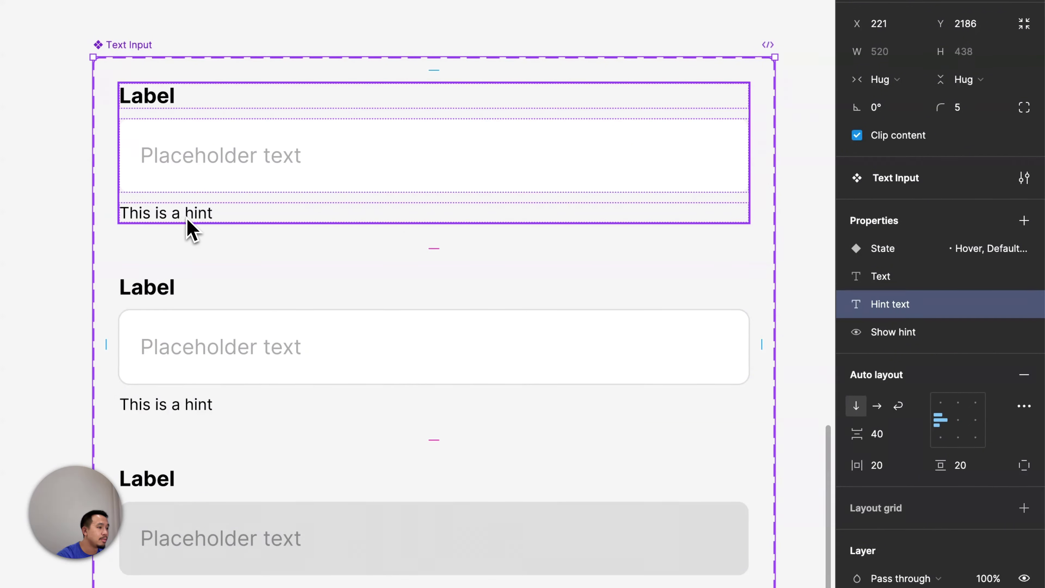
{"action": "left_click", "coordinate": [857, 334]}
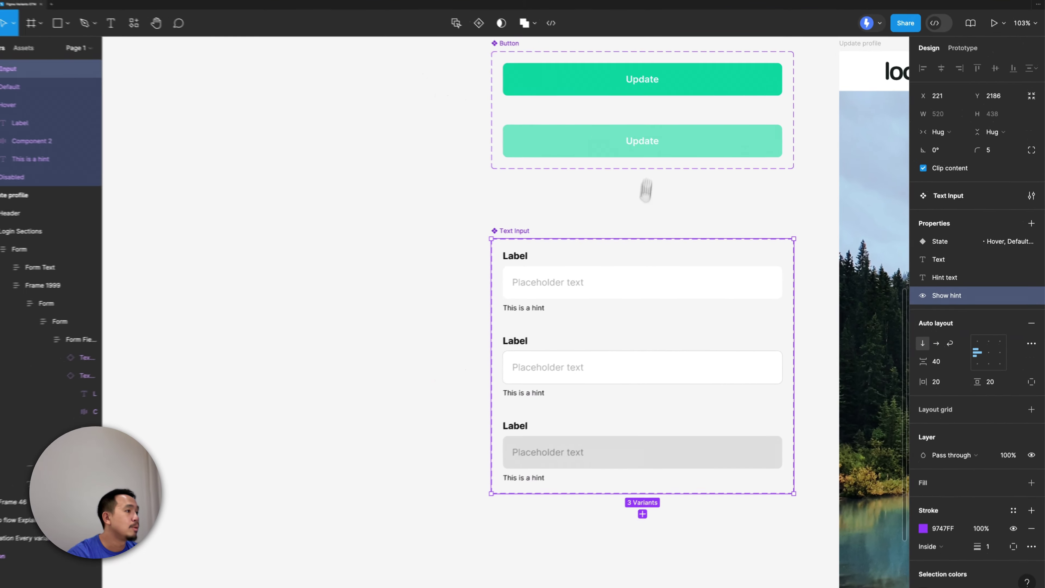
{"action": "left_click_drag", "start_coordinate": [646, 190], "coordinate": [639, 243]}
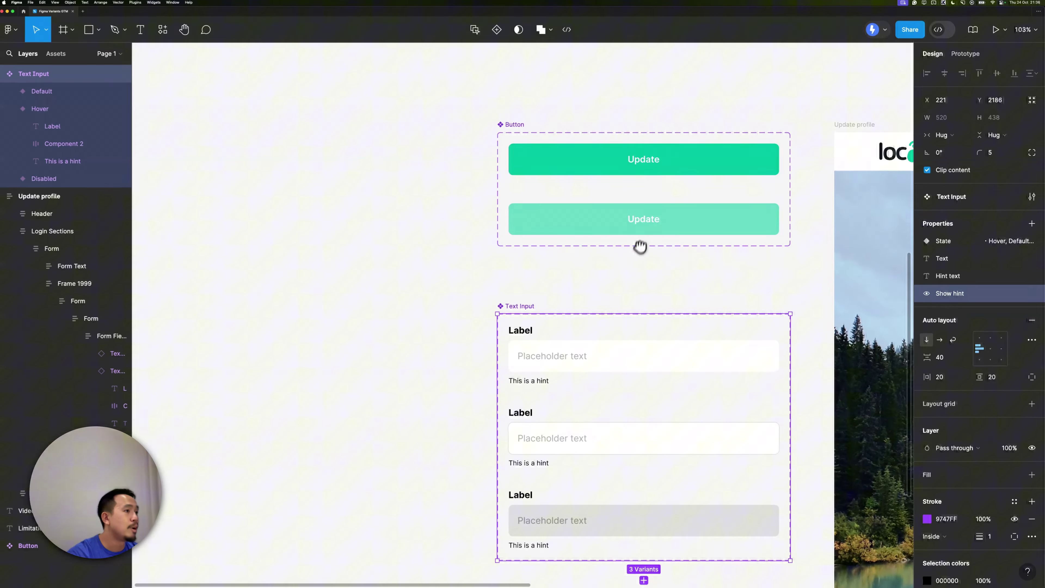
{"action": "left_click", "coordinate": [510, 134]}
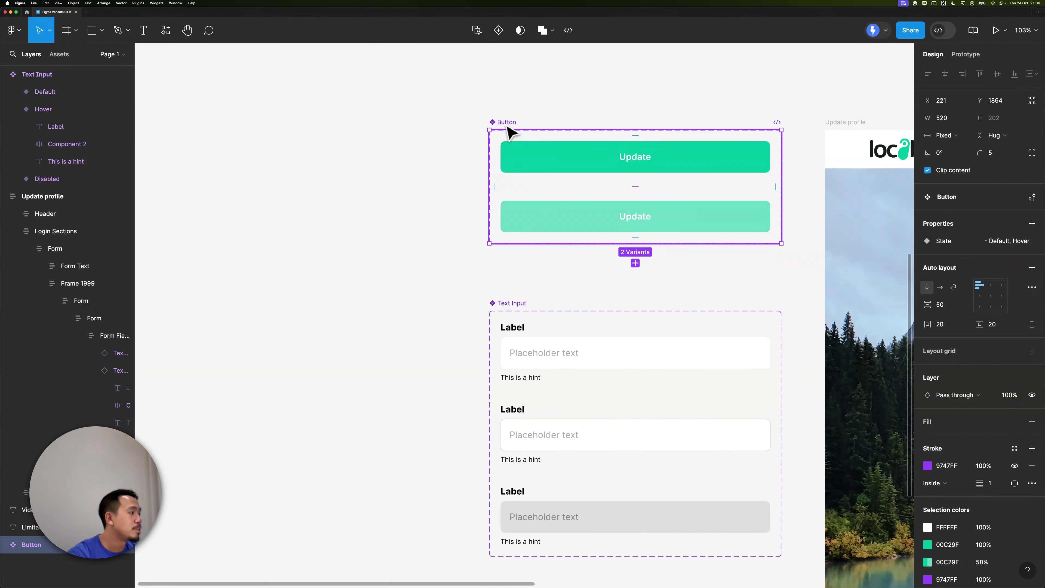
{"action": "scroll", "coordinate": [510, 134], "scroll_direction": "up", "scroll_amount": 3}
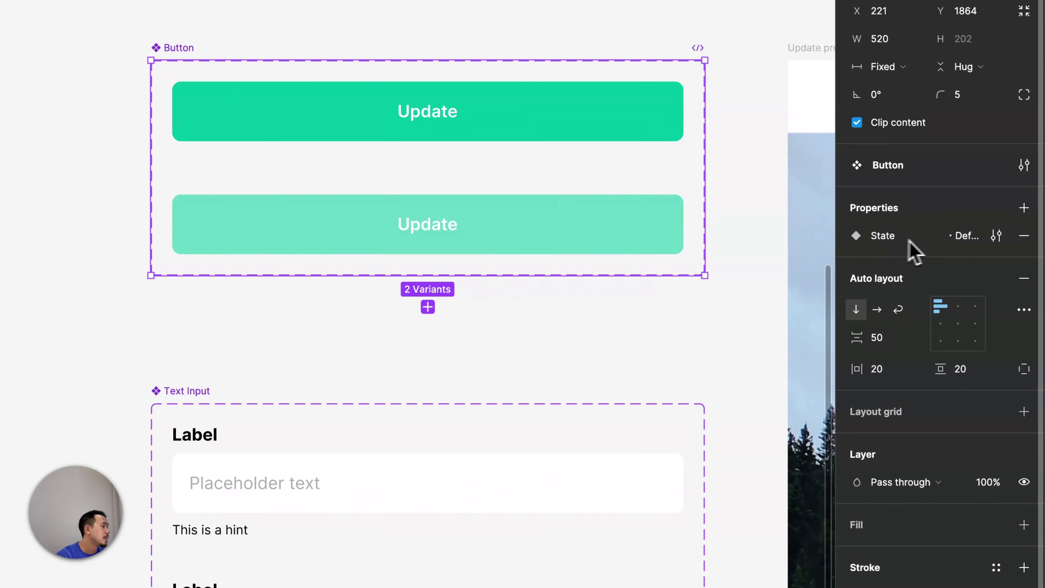
{"action": "left_click", "coordinate": [995, 236]}
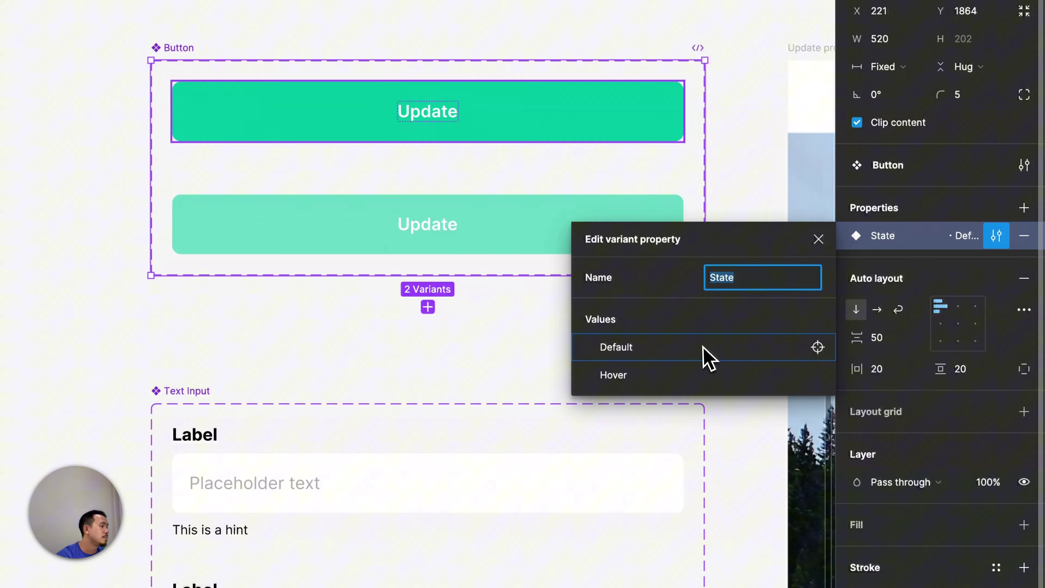
{"action": "left_click", "coordinate": [750, 198]}
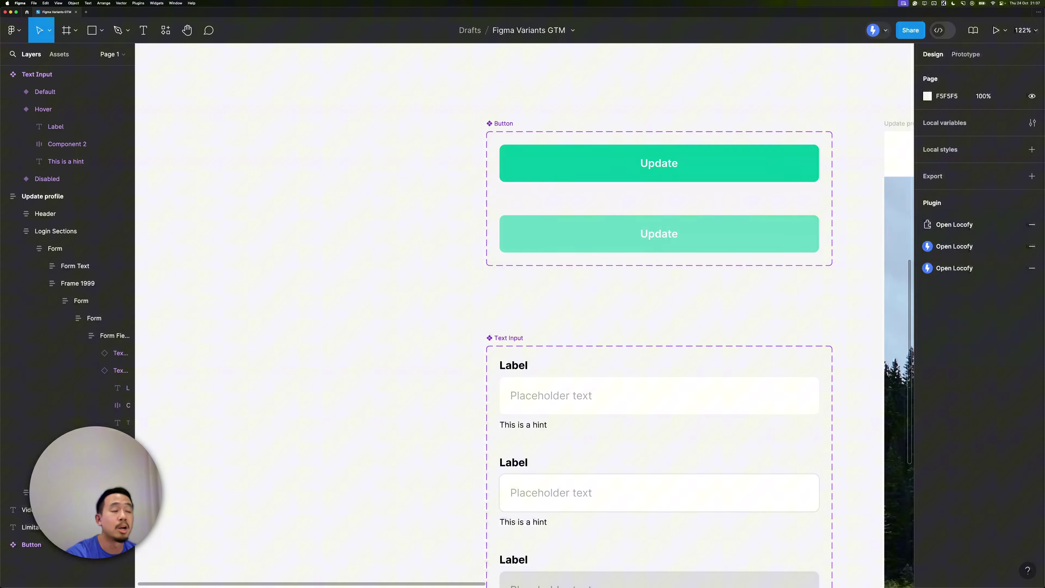
Move the Button component set above Text Input at the top of the layers
{"action": "left_click", "coordinate": [503, 124]}
{"action": "left_click", "coordinate": [535, 154]}
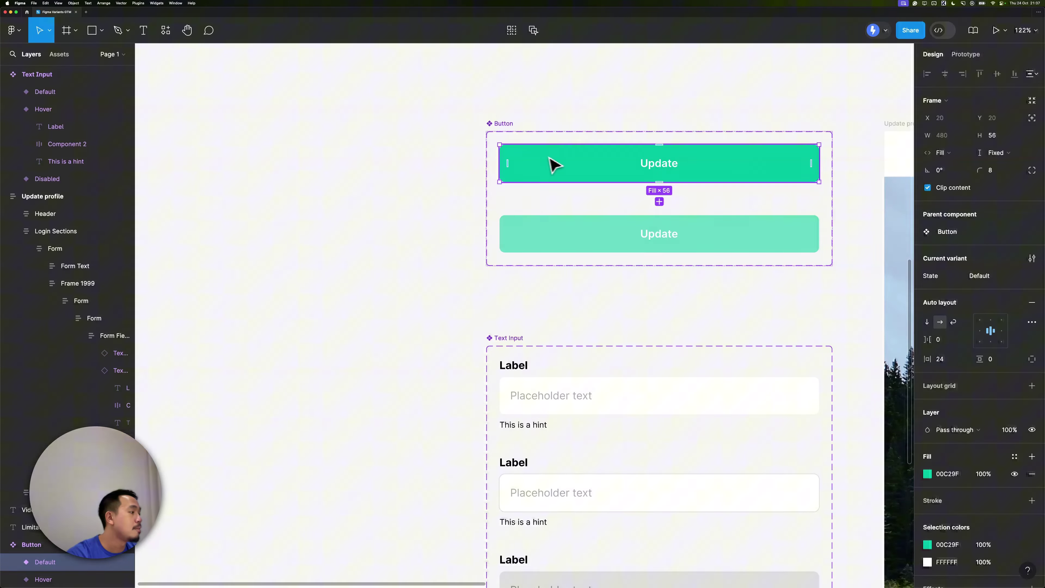
{"action": "left_click", "coordinate": [504, 134]}
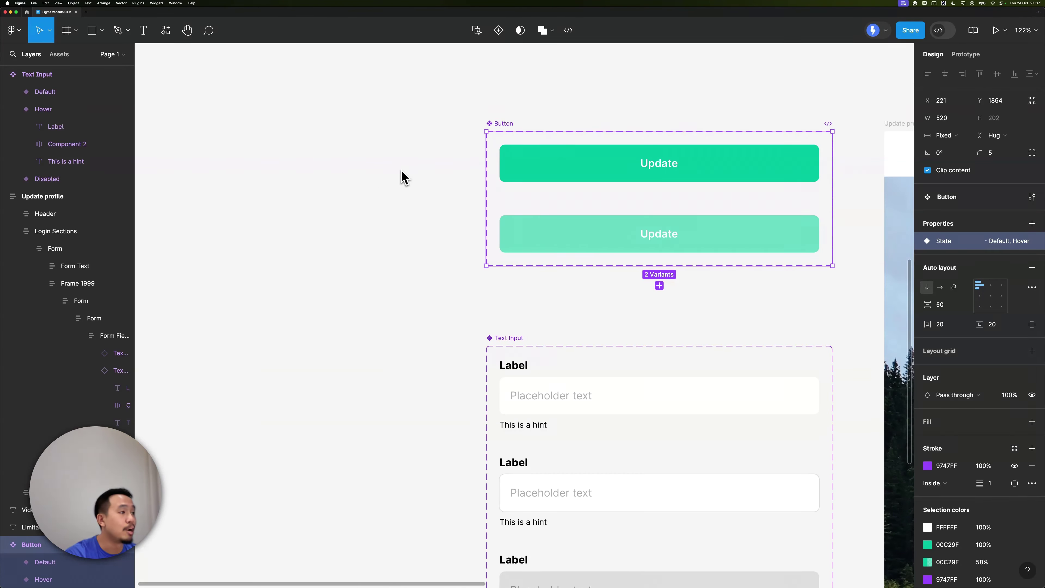
{"action": "left_click", "coordinate": [469, 171]}
{"action": "left_click", "coordinate": [506, 134]}
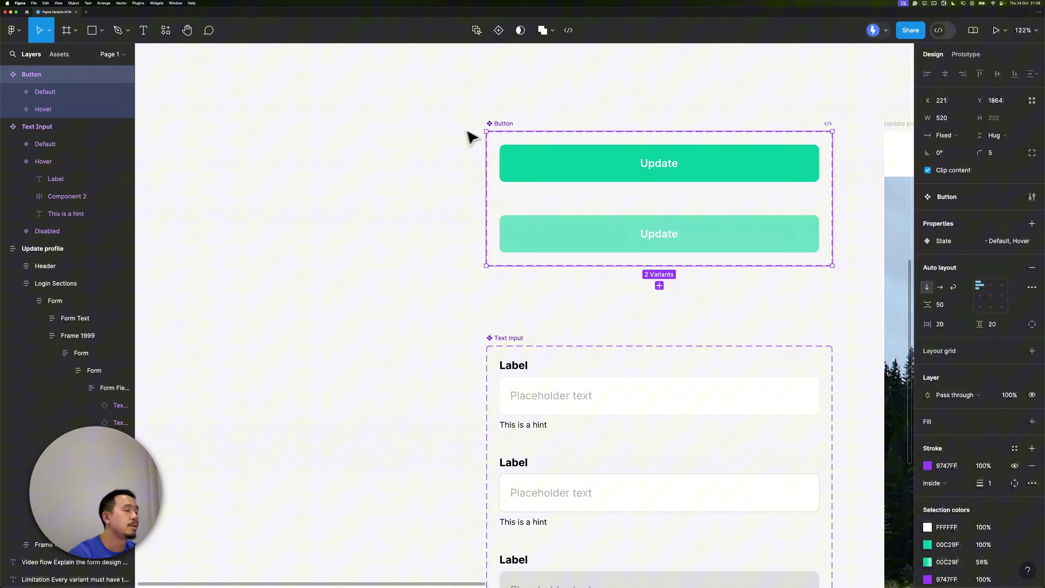
Expand the Default and Hover variant rows to show their Update text layers
{"action": "scroll", "coordinate": [442, 132], "scroll_direction": "right", "scroll_amount": 10}
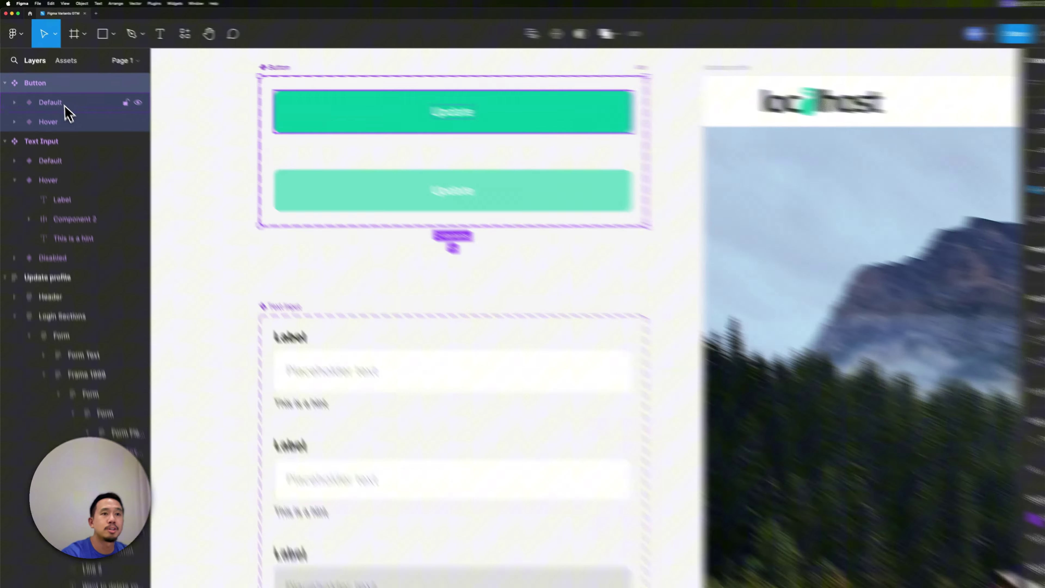
{"action": "left_click", "coordinate": [14, 92]}
{"action": "left_click", "coordinate": [20, 202]}
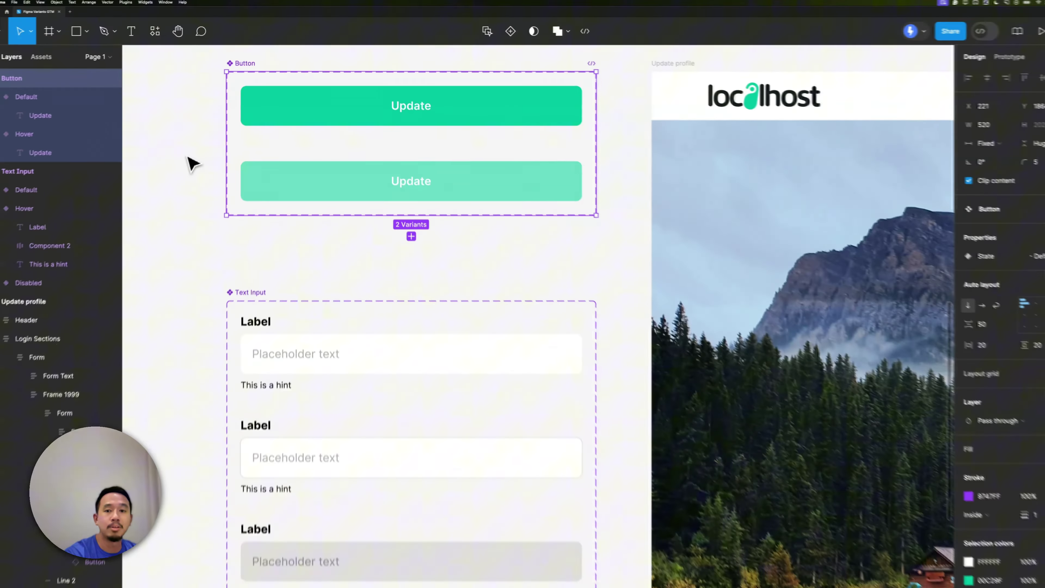
Clear the selection, then select and zoom around the Update profile frame to review it
{"action": "left_click", "coordinate": [196, 152]}
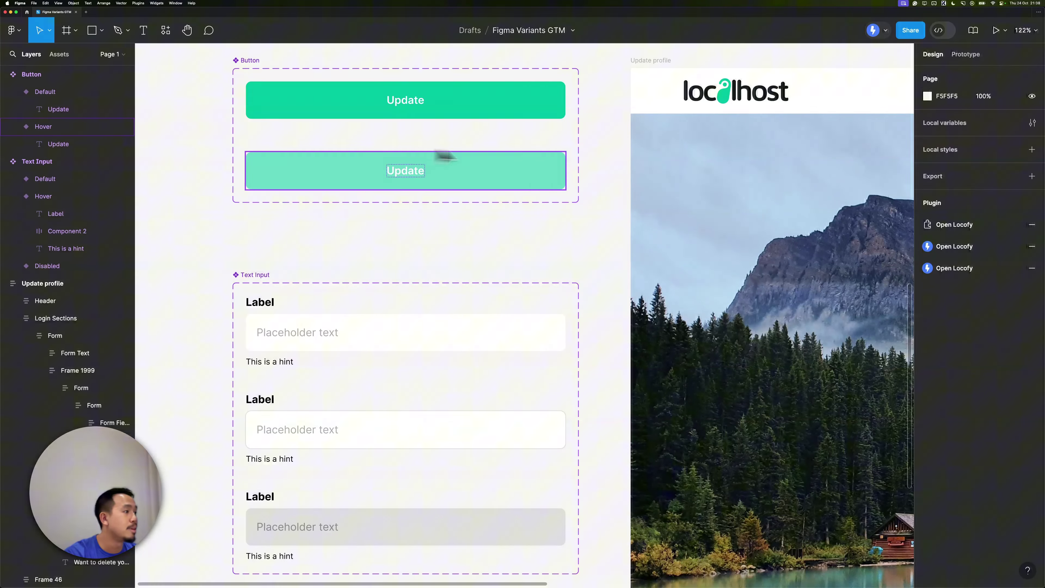
{"action": "scroll", "coordinate": [560, 182], "scroll_direction": "down", "scroll_amount": 5}
{"action": "scroll", "coordinate": [439, 155], "scroll_direction": "right", "scroll_amount": 5}
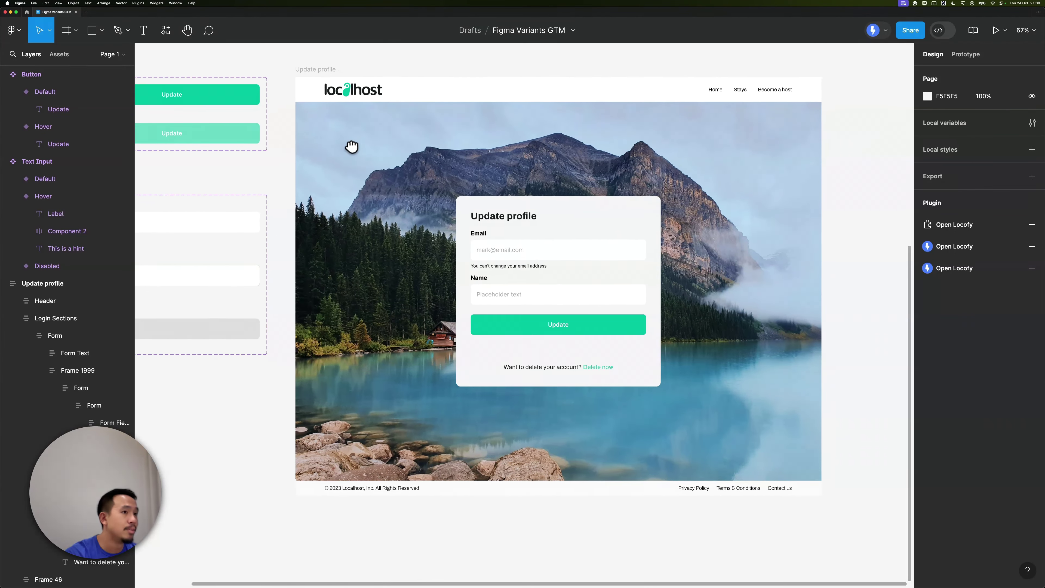
{"action": "left_click", "coordinate": [302, 76]}
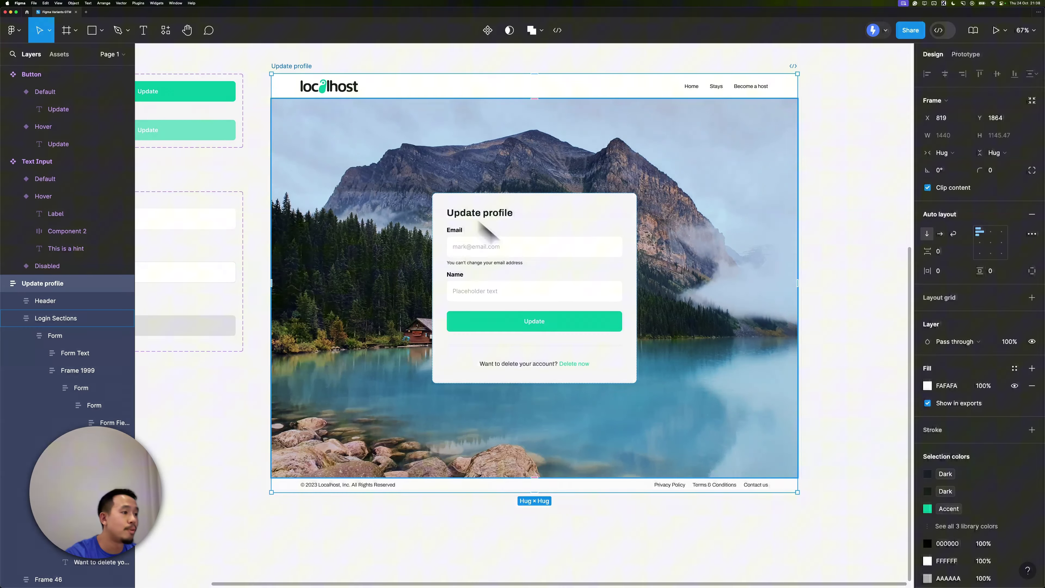
{"action": "scroll", "coordinate": [557, 296], "scroll_direction": "up", "scroll_amount": 3}
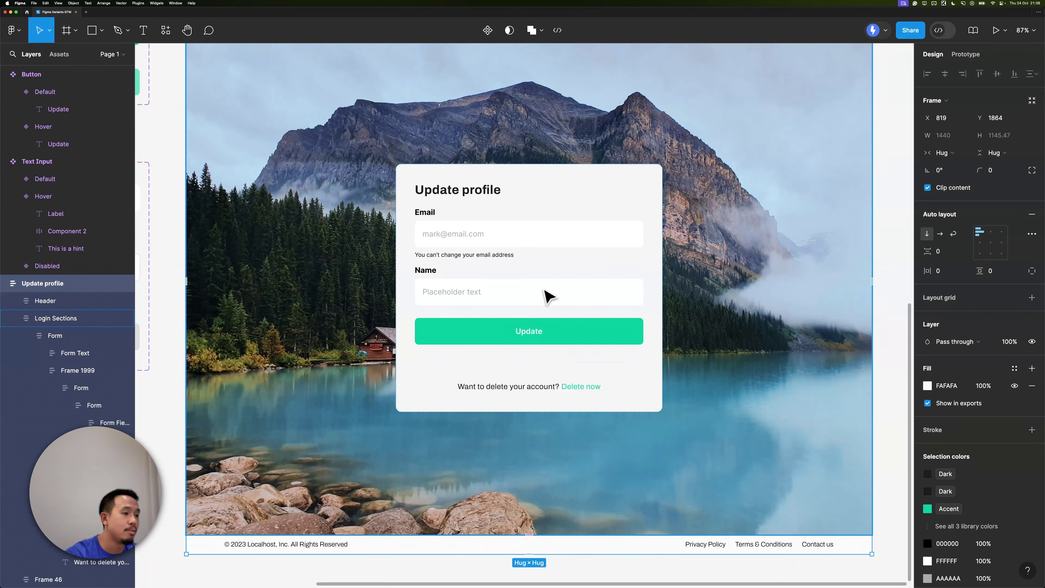
{"action": "scroll", "coordinate": [549, 296], "scroll_direction": "down", "scroll_amount": 3}
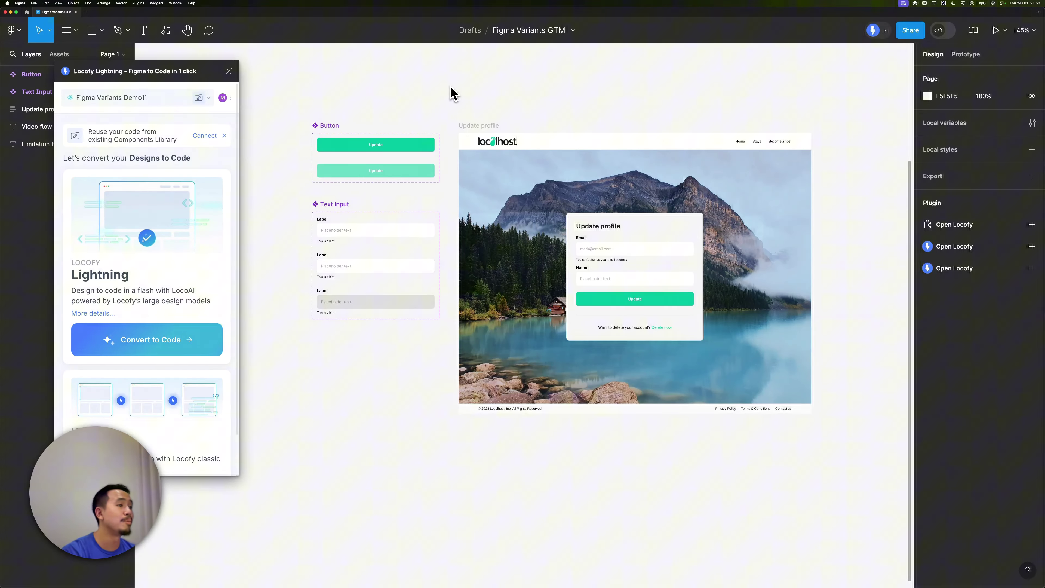
Select the Update profile frame, Button and Text Input sets, and convert them to code
{"action": "left_click", "coordinate": [476, 126]}
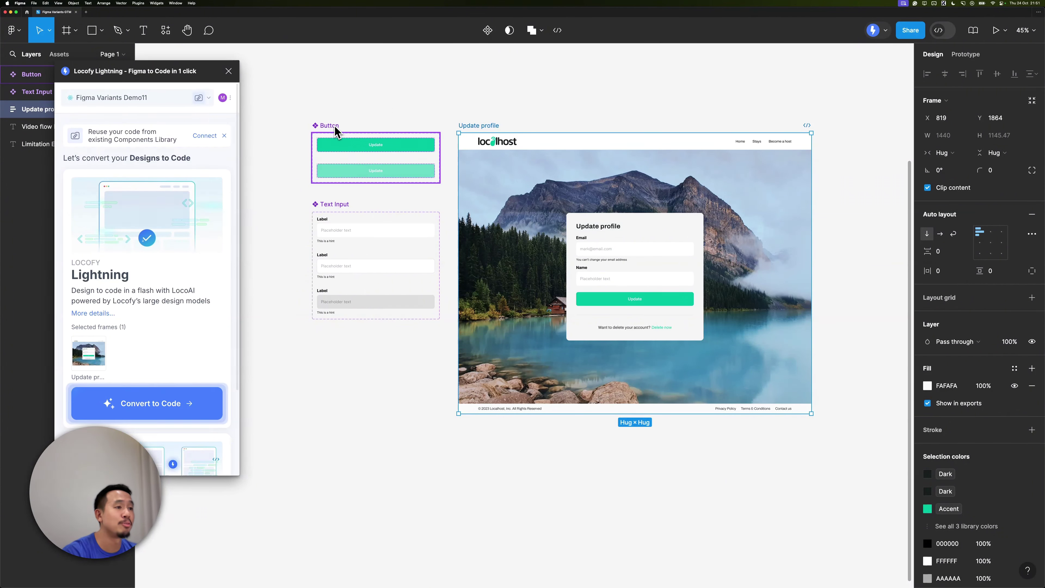
{"action": "left_click", "coordinate": [335, 133], "text": "shift"}
{"action": "left_click", "coordinate": [336, 211], "text": "shift"}
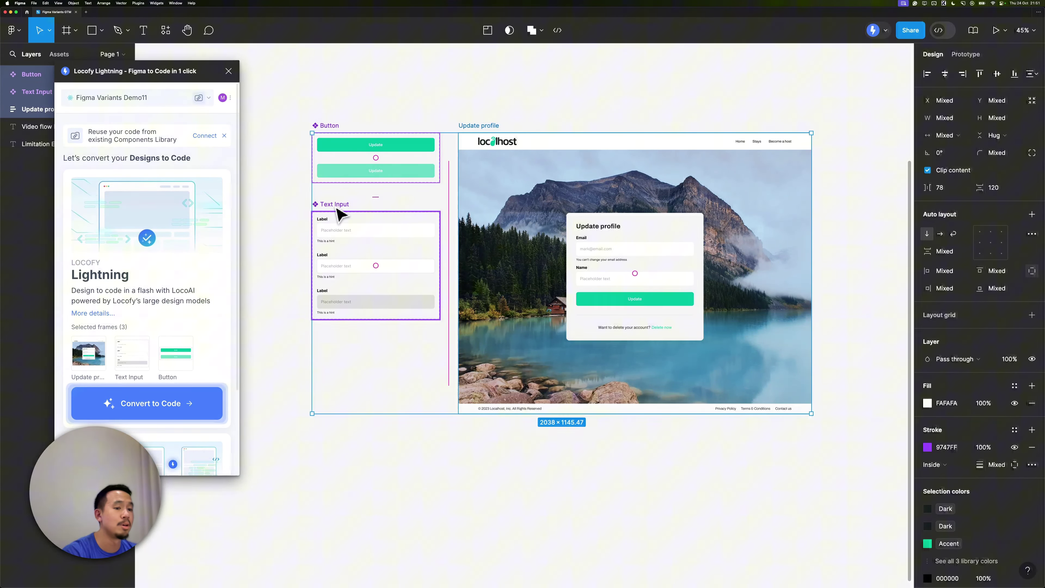
{"action": "left_click", "coordinate": [151, 403]}
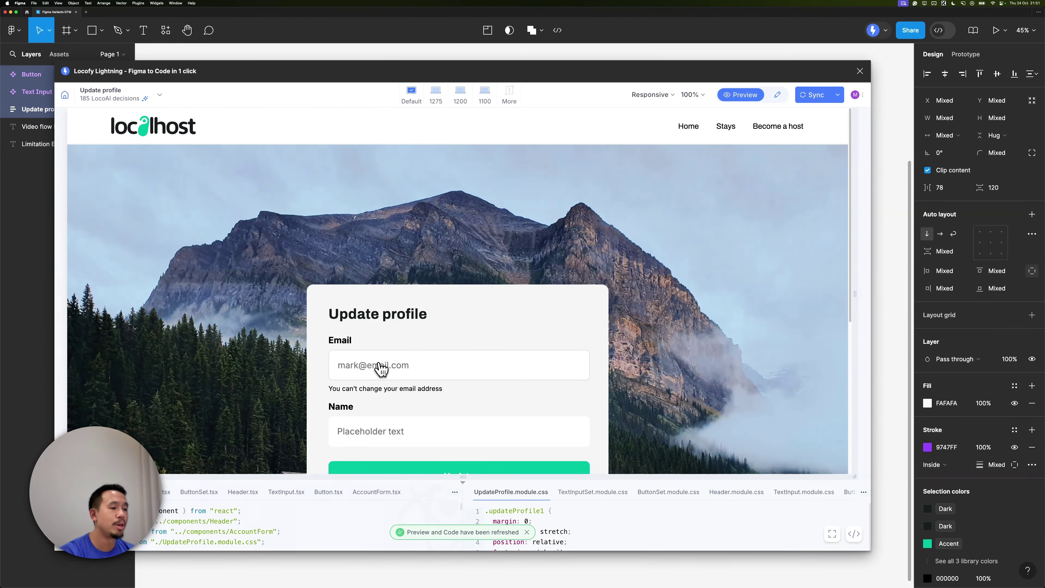
Scroll the live preview and enter a name into the form's Name input
{"action": "scroll", "coordinate": [381, 369], "scroll_direction": "down", "scroll_amount": 1}
{"action": "scroll", "coordinate": [373, 357], "scroll_direction": "down", "scroll_amount": 5}
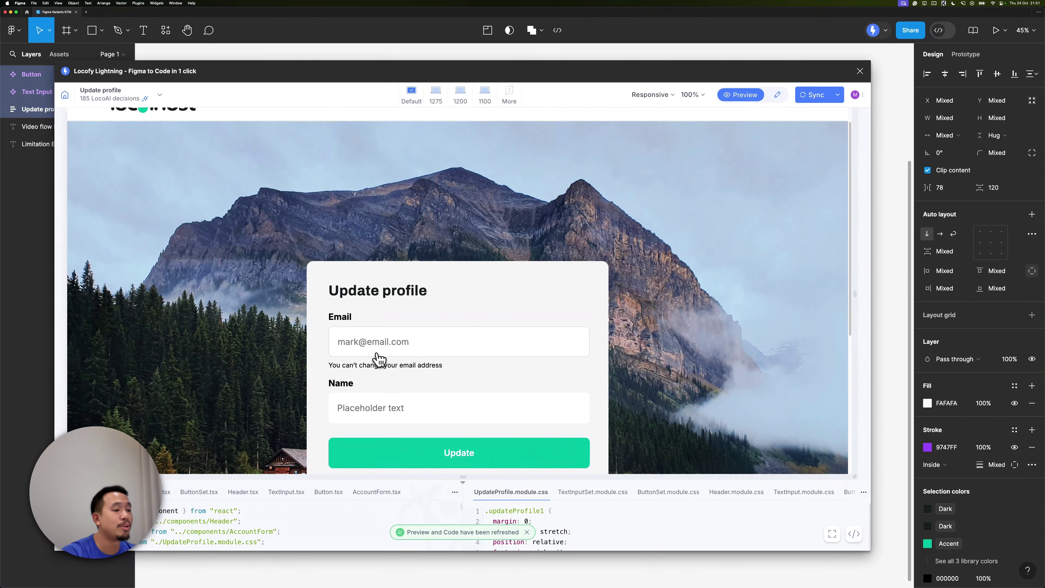
{"action": "scroll", "coordinate": [337, 327], "scroll_direction": "down", "scroll_amount": 1}
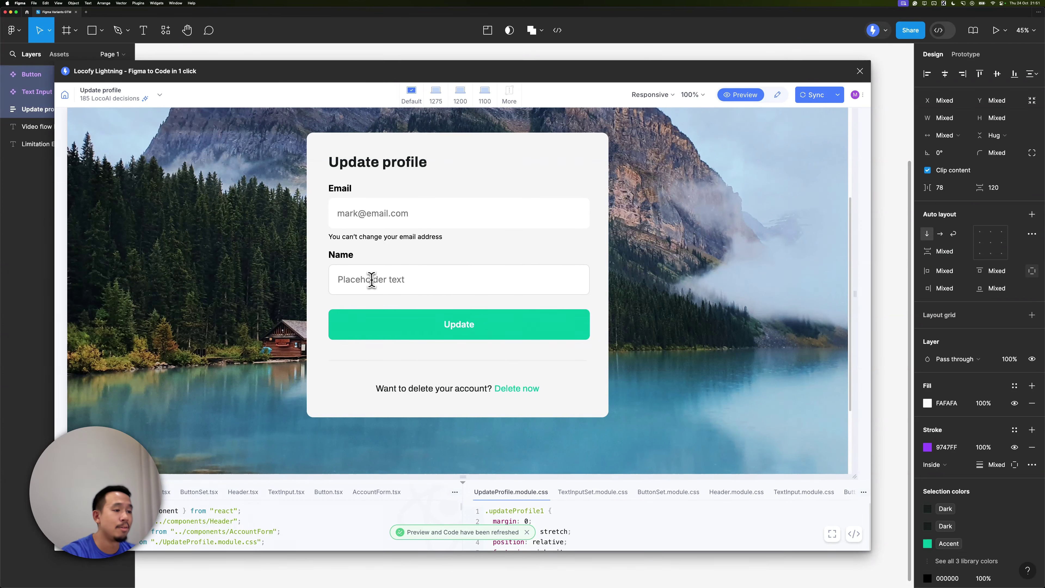
{"action": "left_click", "coordinate": [346, 280]}
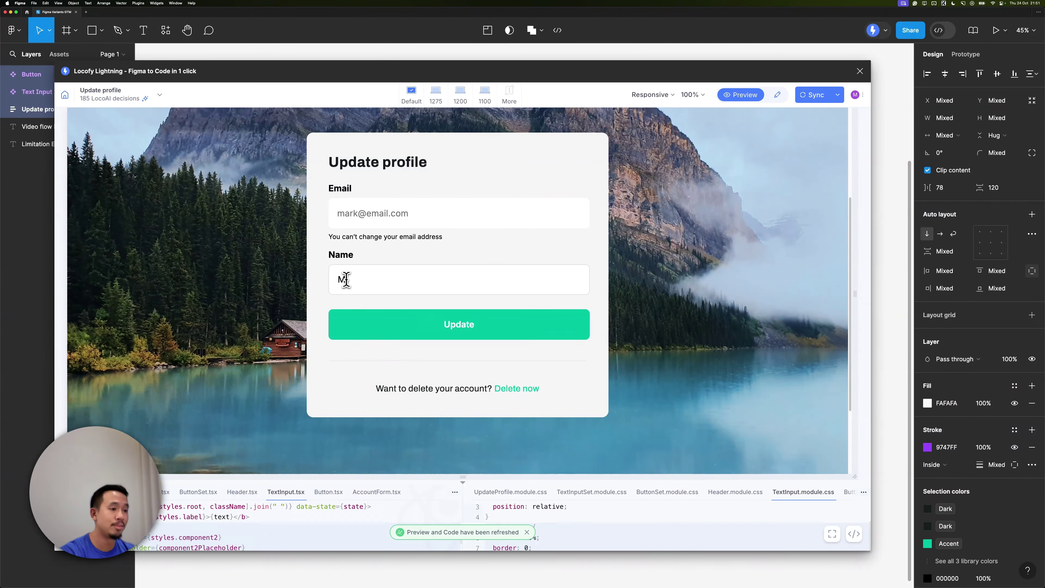
{"action": "type", "text": "Lee"}
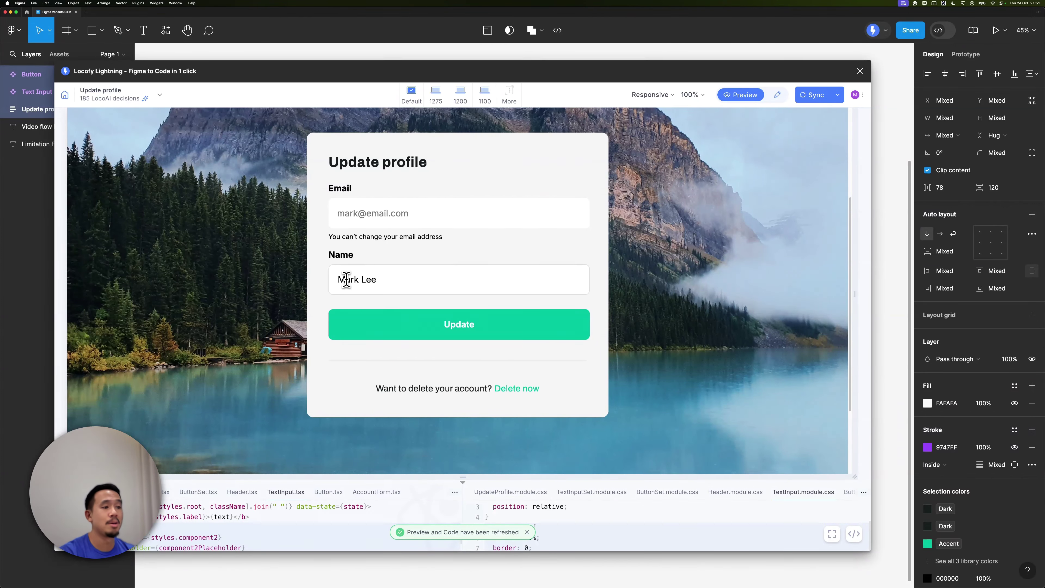
Clear the Name field and switch to editing the LocoAI conversion decisions
{"action": "key", "text": "super+a"}
{"action": "key", "text": "BackSpace"}
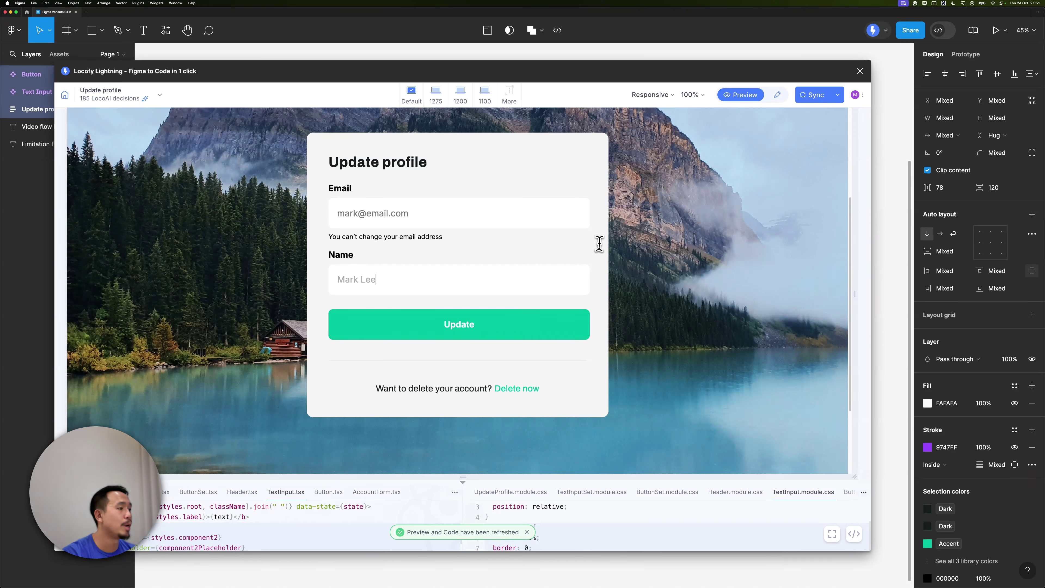
{"action": "left_click", "coordinate": [775, 97]}
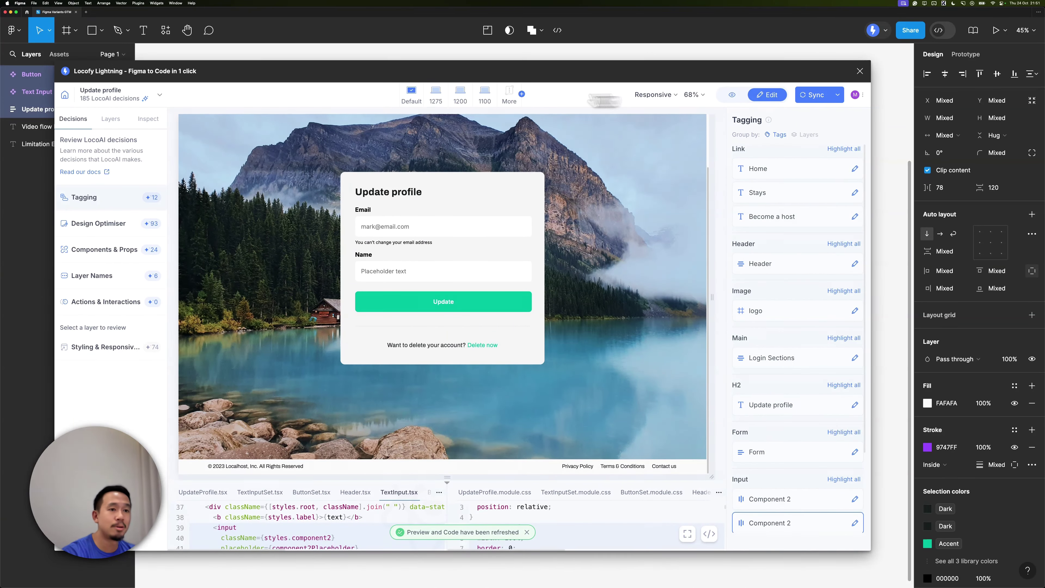
In the Layers tab, select the Email field's TextInput and open its list of props
{"action": "left_click", "coordinate": [114, 122]}
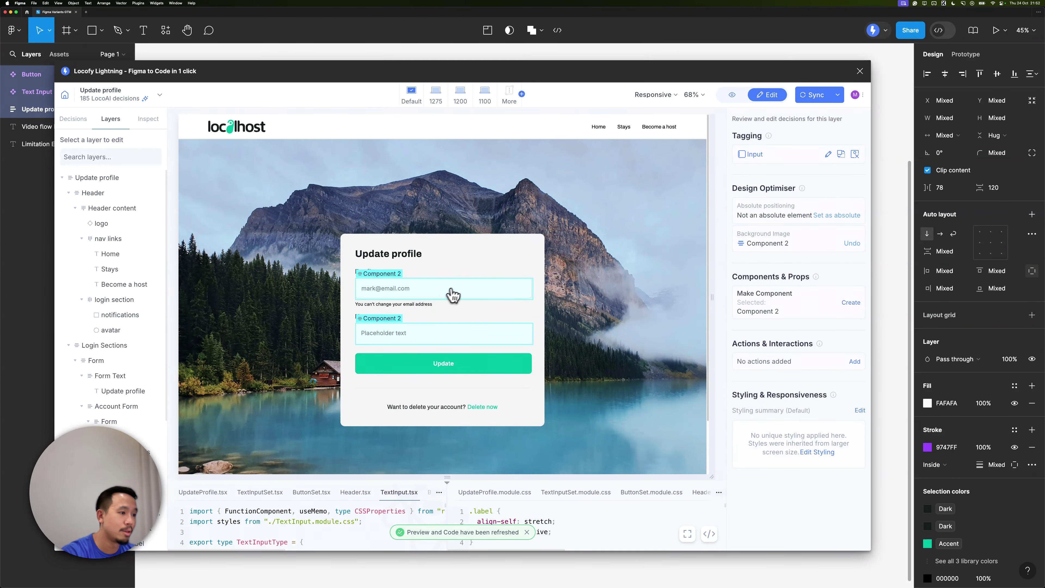
{"action": "left_click", "coordinate": [463, 284]}
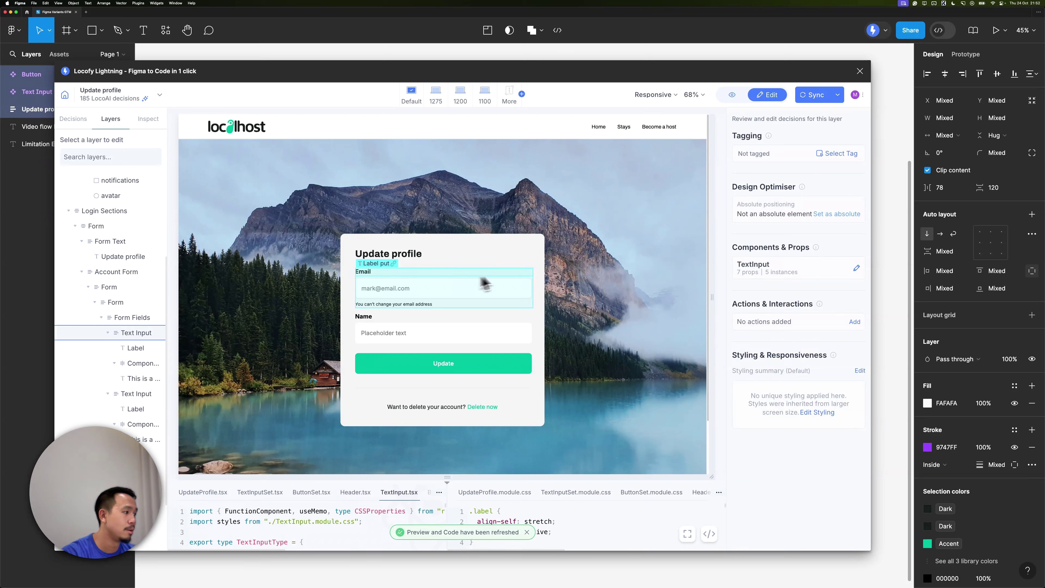
{"action": "left_click", "coordinate": [856, 270]}
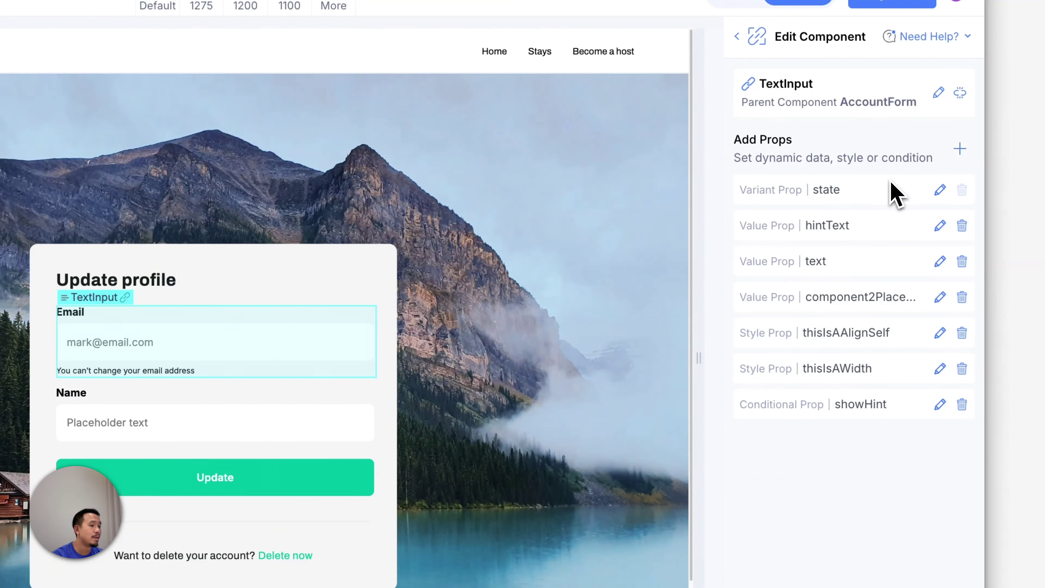
{"action": "scroll", "coordinate": [420, 273], "scroll_direction": "down", "scroll_amount": 3}
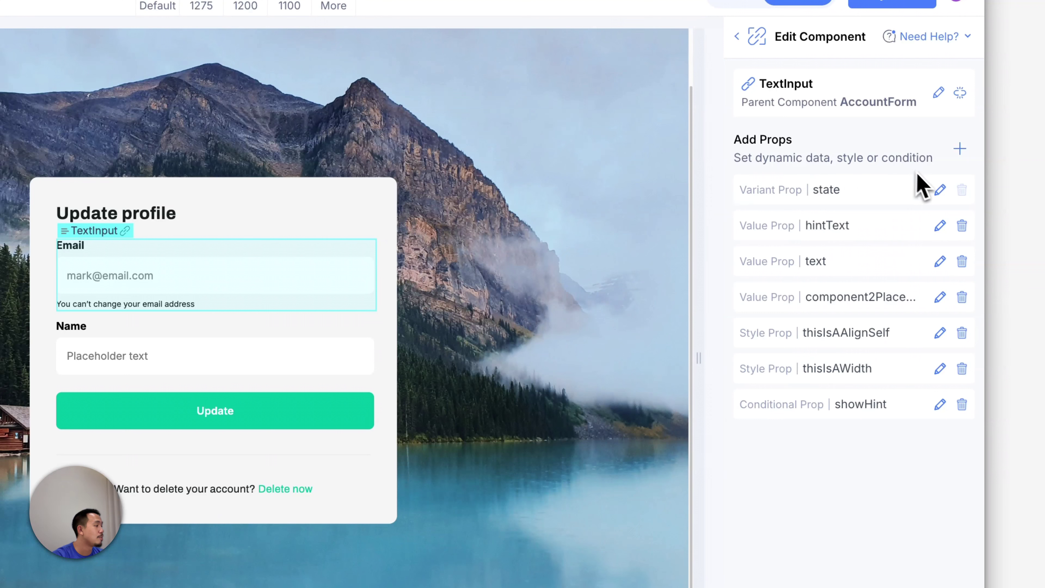
Set the Email TextInput's state prop to Disabled, then back out to the layer decisions
{"action": "left_click", "coordinate": [939, 190]}
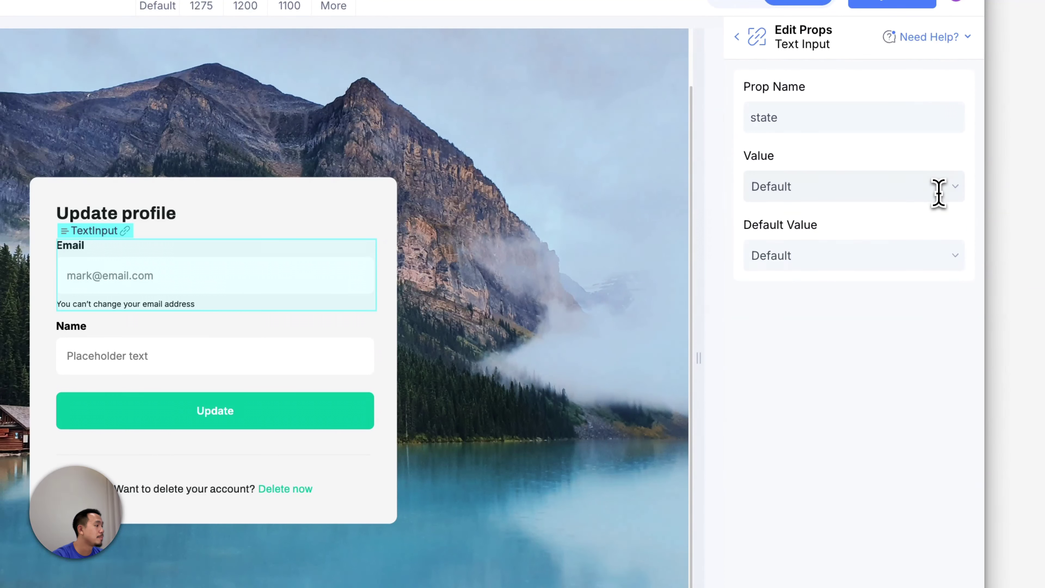
{"action": "left_click", "coordinate": [777, 186]}
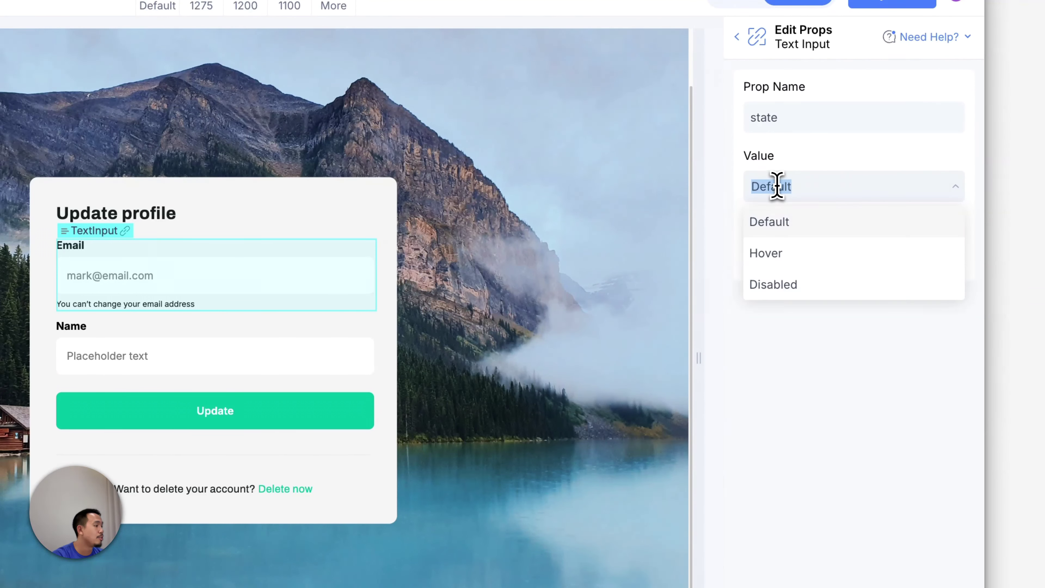
{"action": "left_click", "coordinate": [790, 286]}
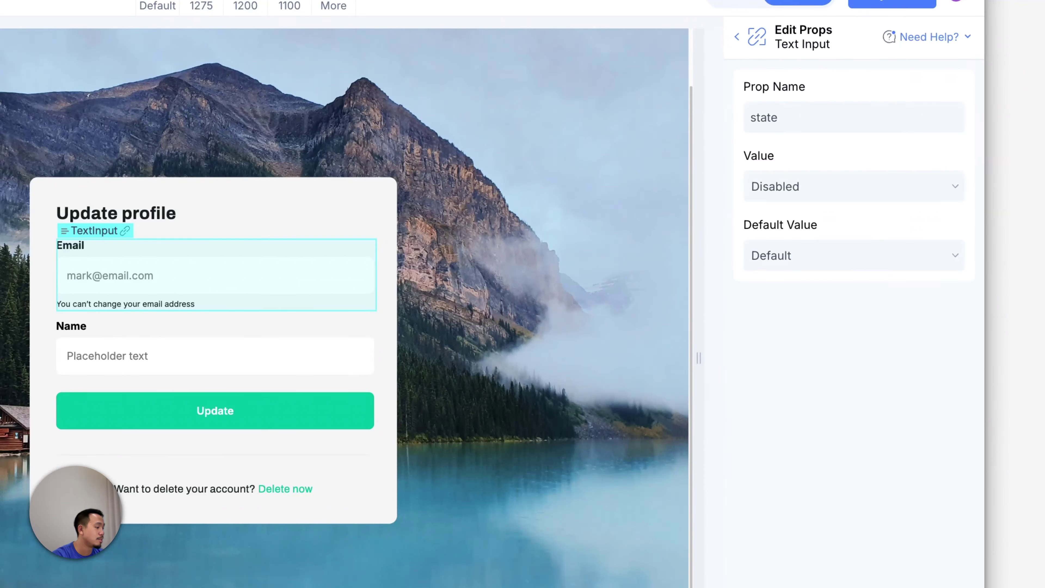
{"action": "left_click", "coordinate": [737, 37]}
{"action": "left_click", "coordinate": [735, 35]}
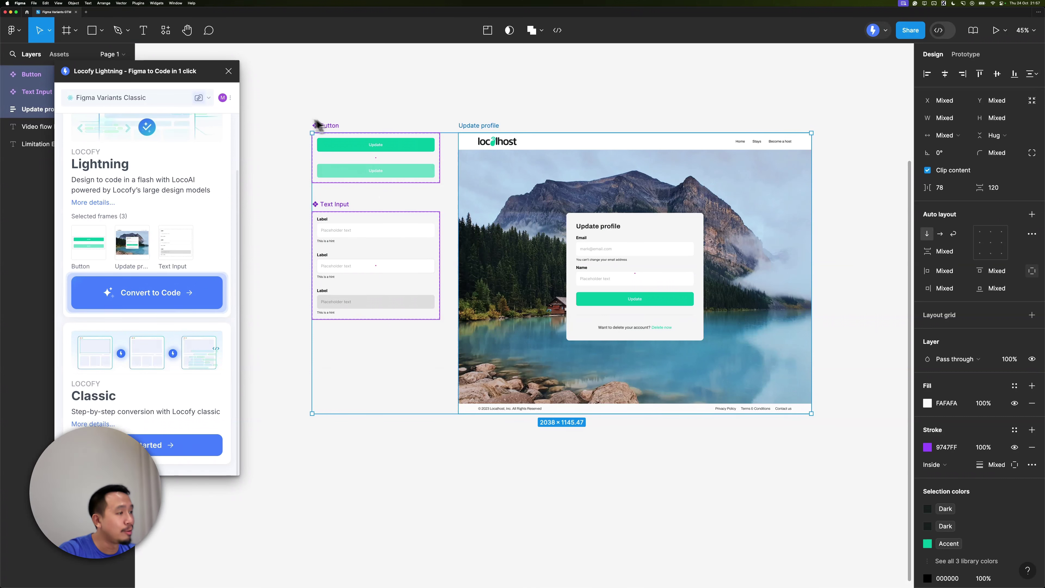
Through Locofy Classic, sync the three selected frames to Locofy Builder as React
{"action": "left_click", "coordinate": [145, 444]}
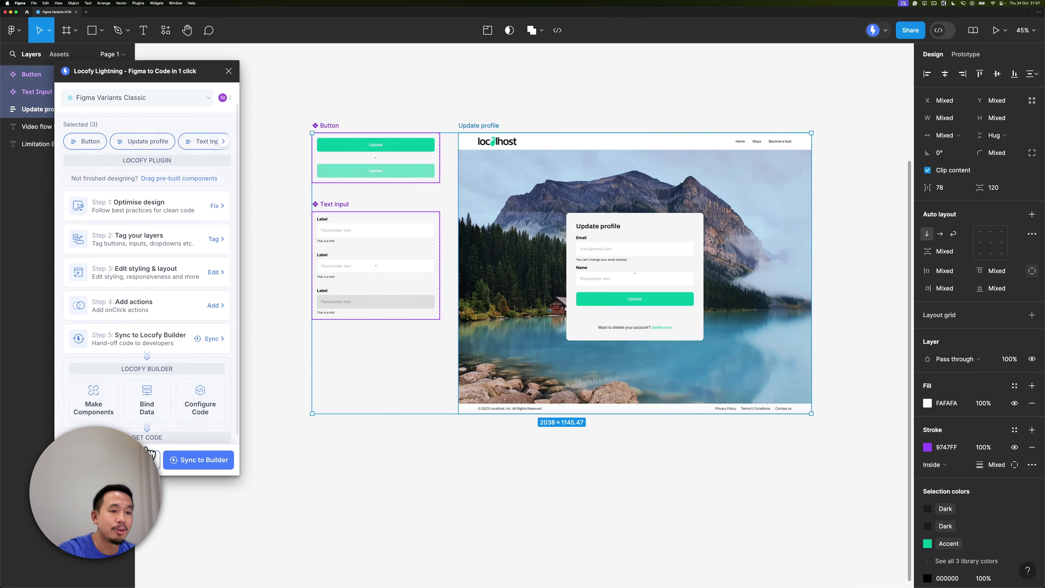
{"action": "left_click", "coordinate": [192, 460]}
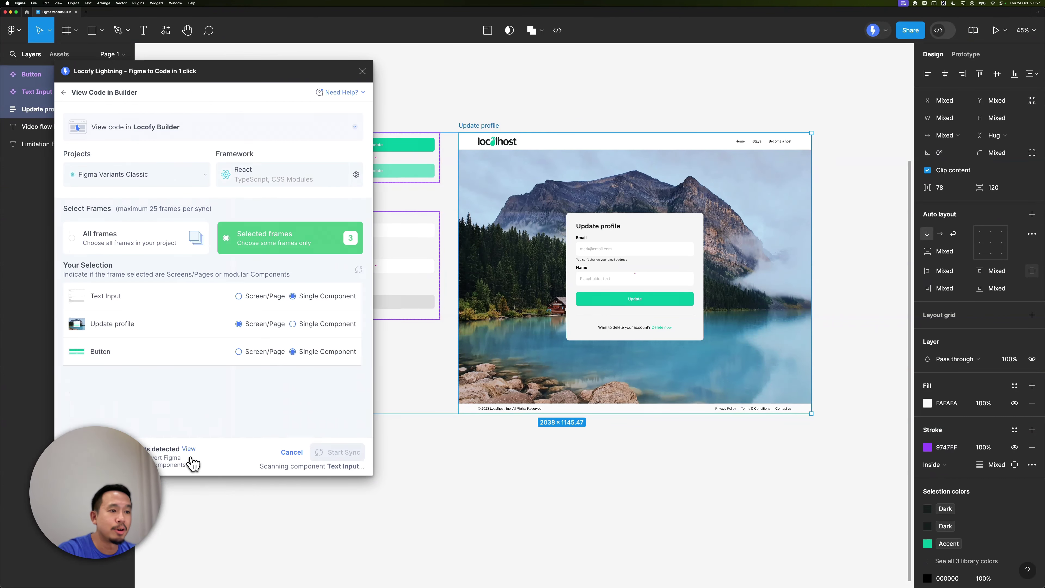
{"action": "left_click", "coordinate": [340, 459]}
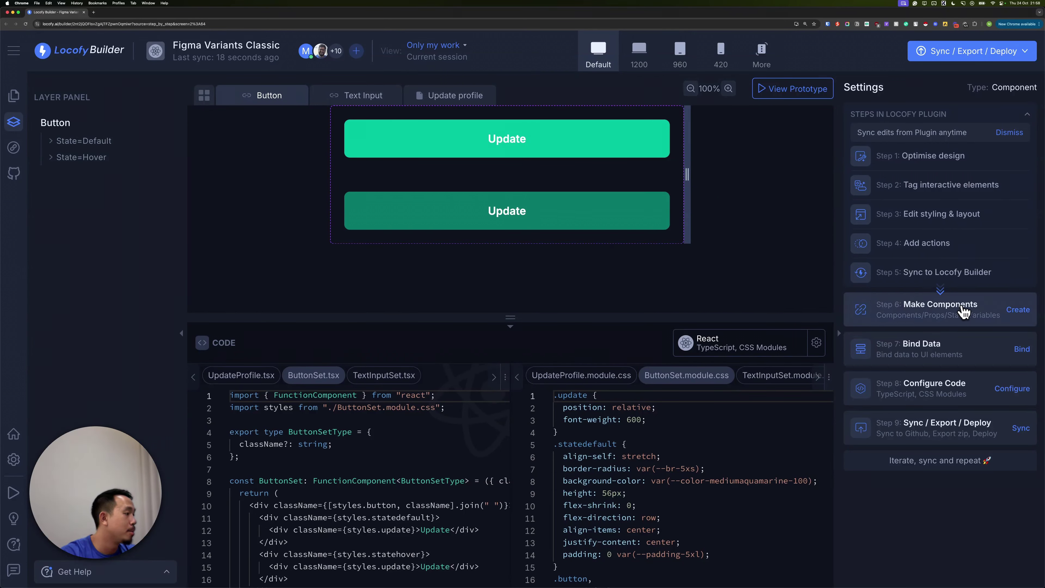
Accept the suggested Button (3 instances) and TextInput (5 instances) components
{"action": "left_click", "coordinate": [1016, 309]}
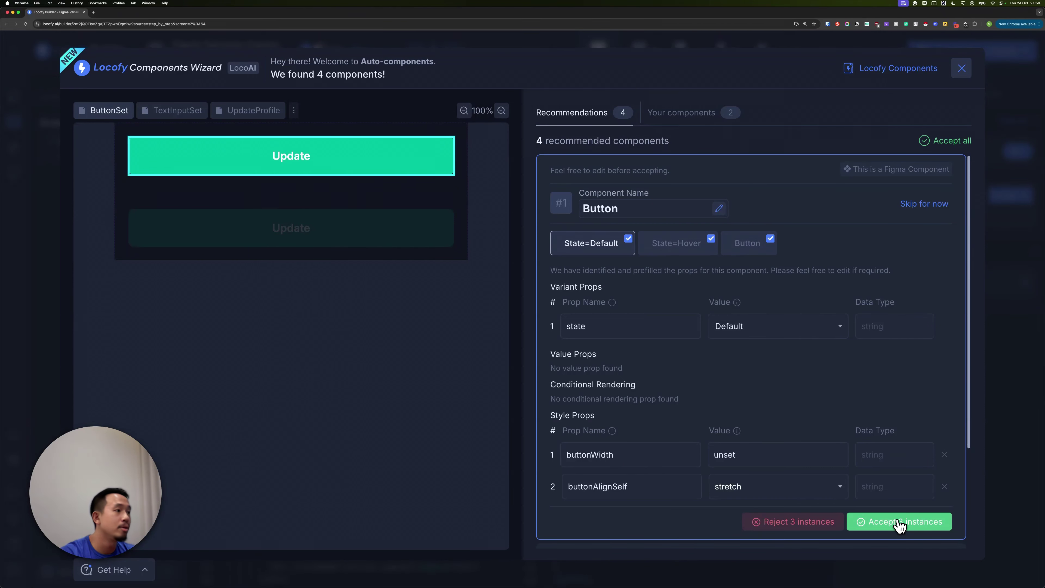
{"action": "left_click", "coordinate": [883, 528]}
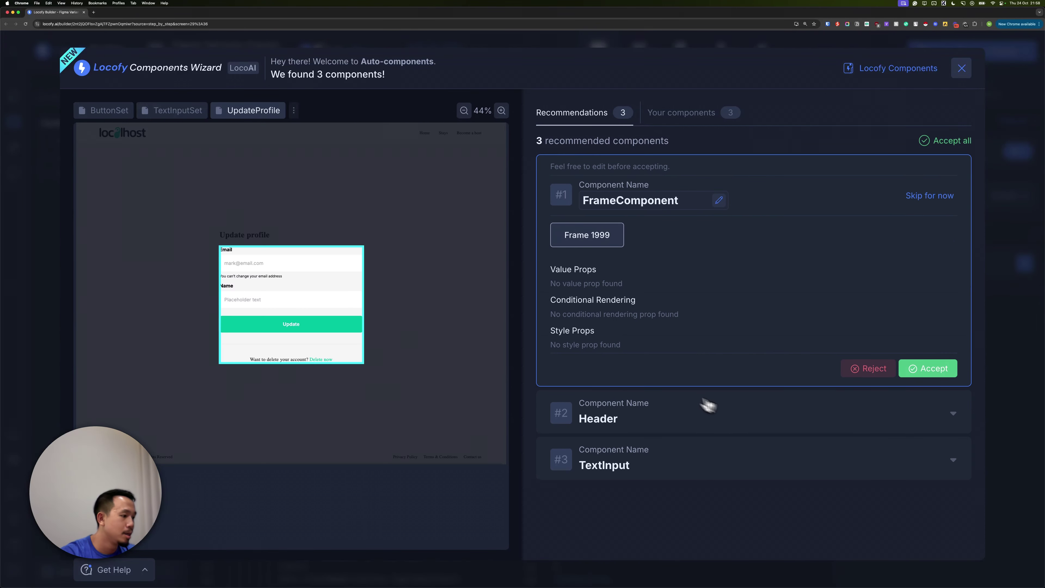
{"action": "left_click", "coordinate": [696, 461]}
{"action": "scroll", "coordinate": [835, 403], "scroll_direction": "down", "scroll_amount": 5}
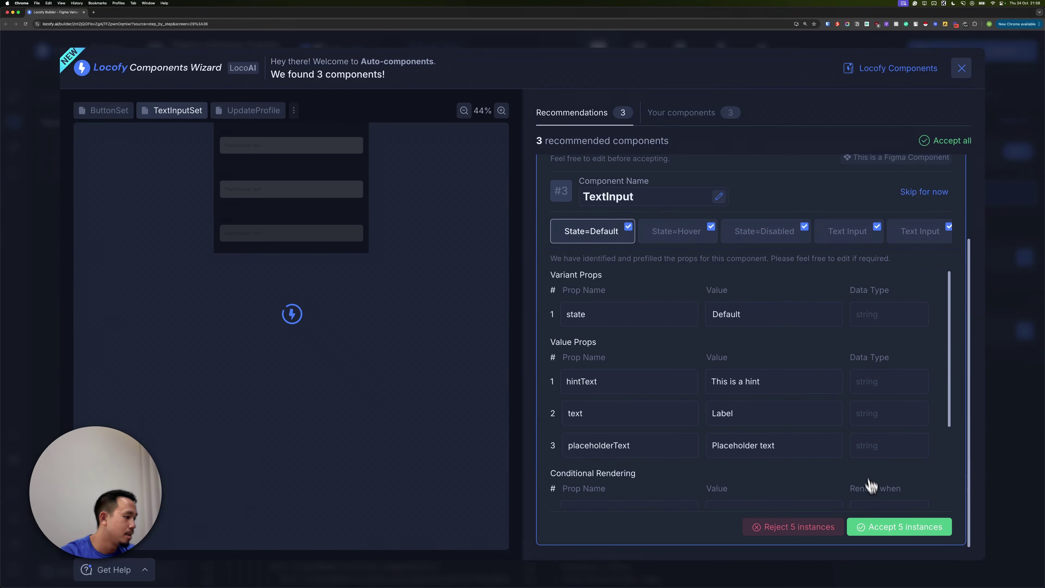
{"action": "left_click", "coordinate": [895, 528]}
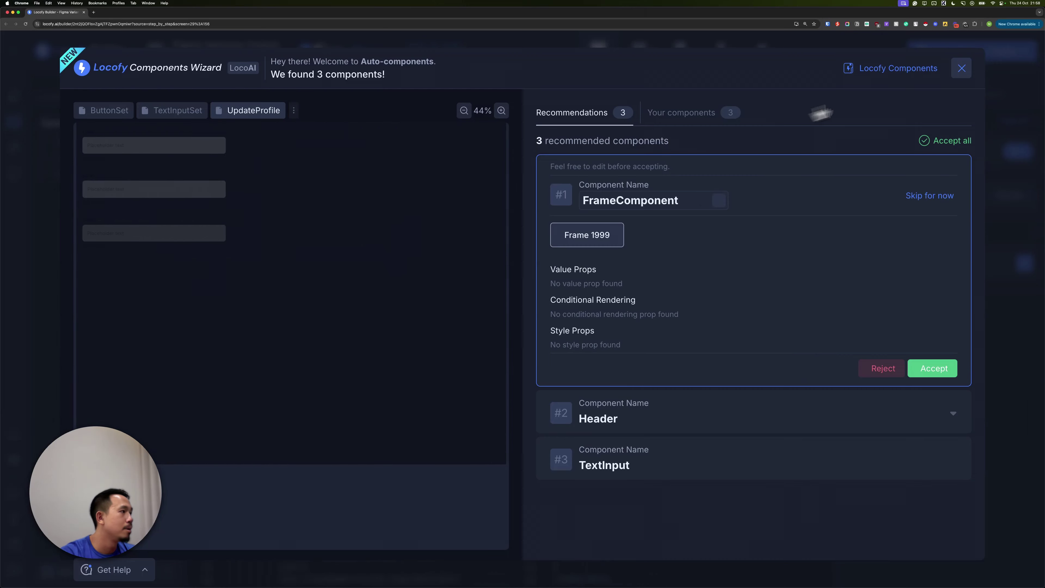
{"action": "left_click", "coordinate": [961, 68]}
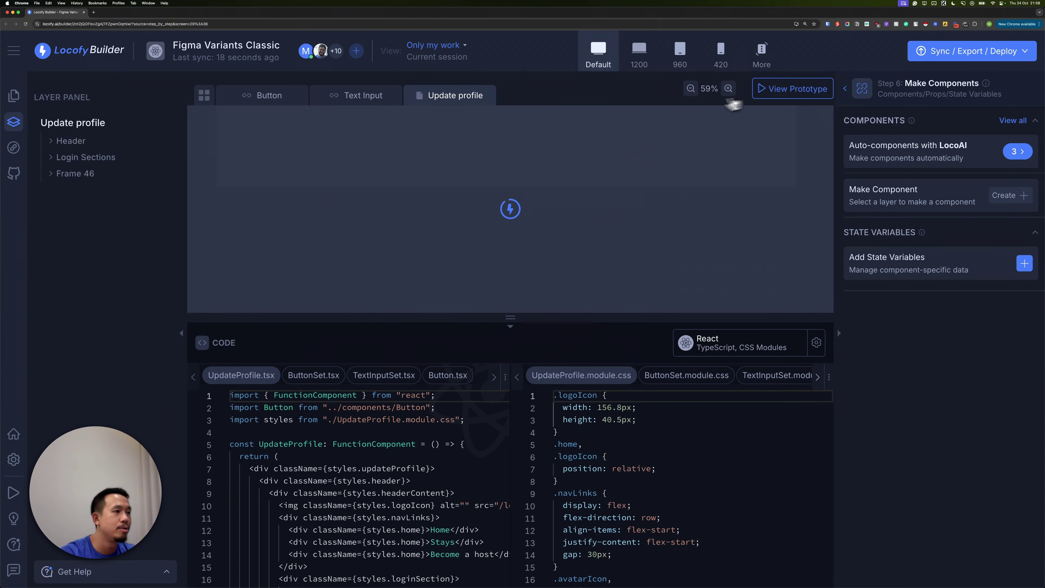